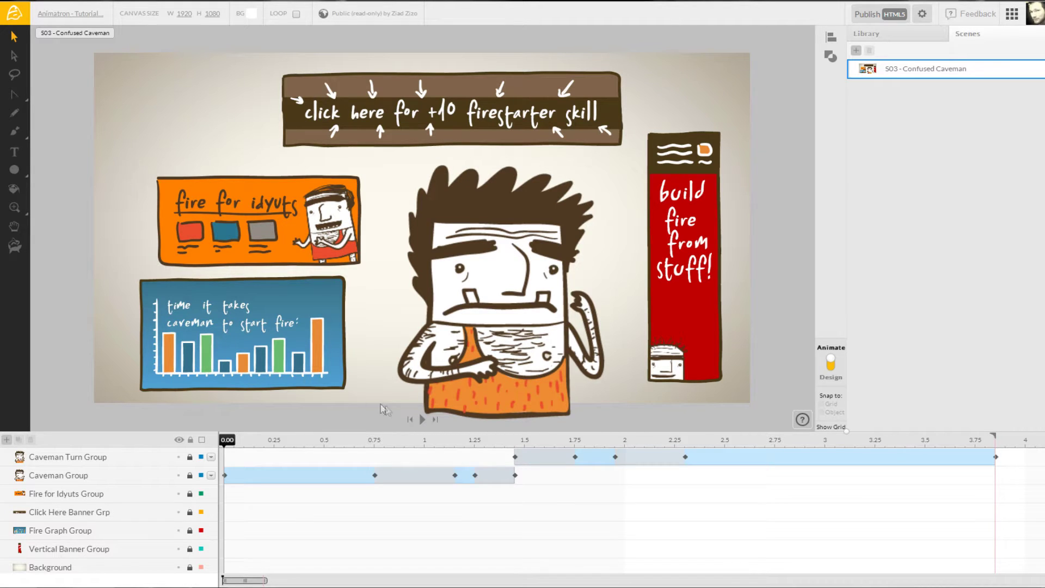
Step: Play the caveman animation three times, rewind to the start, and pick the Brush tool
left_click(422, 420)
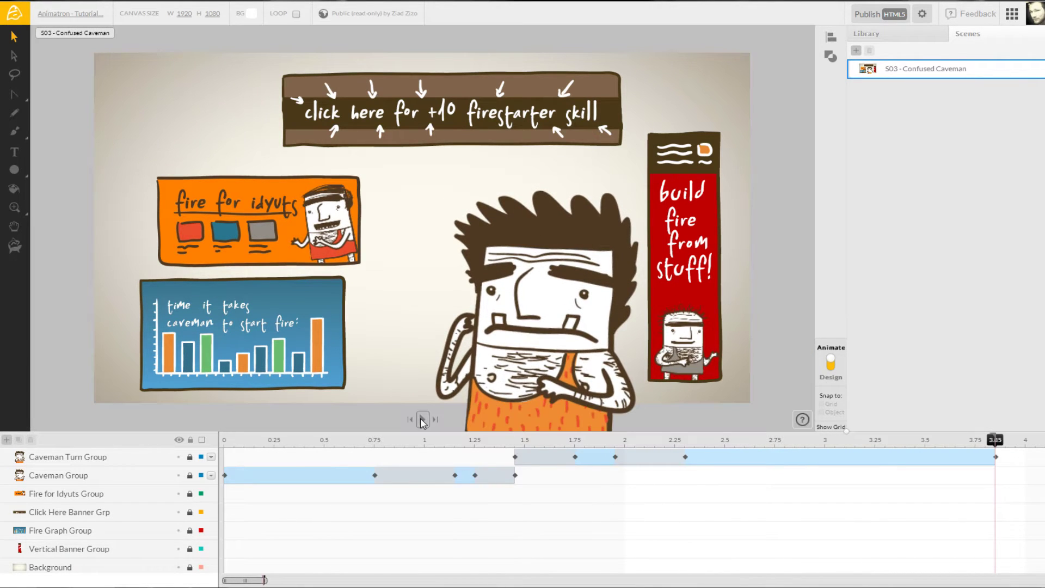
left_click(422, 419)
left_click(423, 419)
left_click(227, 445)
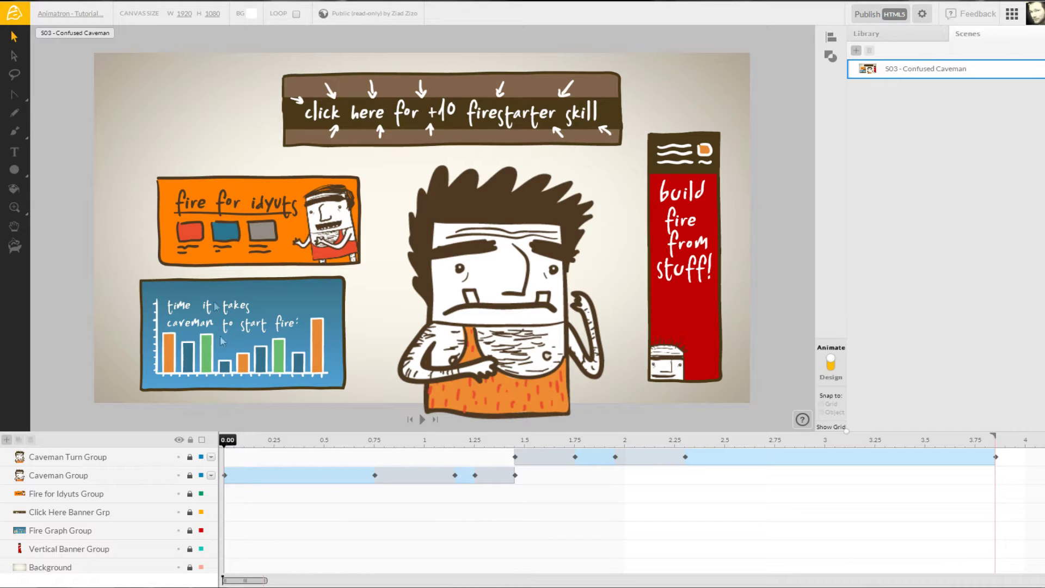
left_click(14, 134)
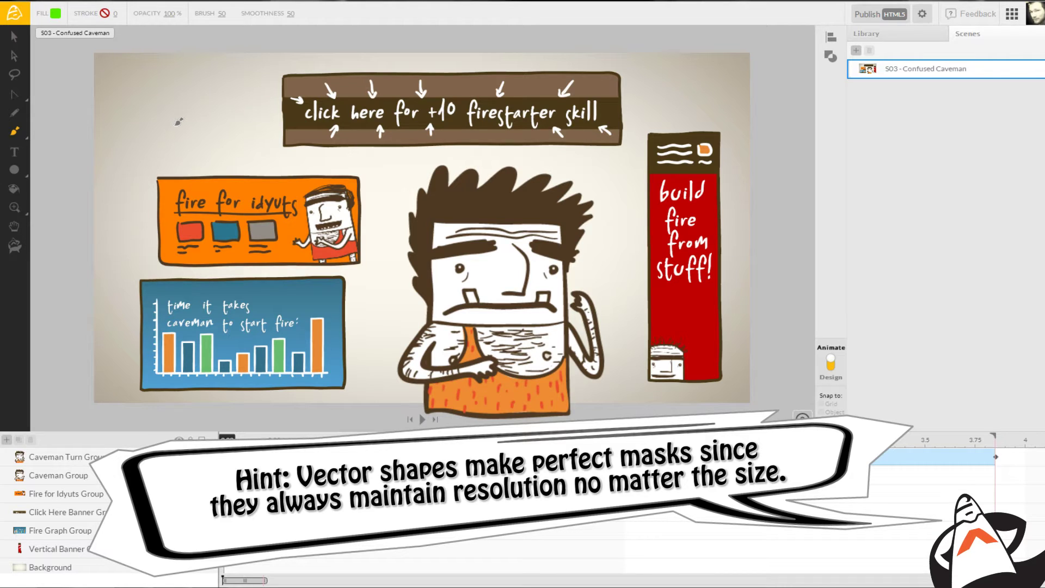
Step: Paint a thick green stroke across the banners, creating the Brush 1 layer
mouse_move(294, 106)
left_mouse_down()
mouse_move(227, 170)
mouse_move(328, 297)
mouse_move(566, 84)
mouse_move(689, 360)
mouse_move(677, 142)
left_mouse_up()
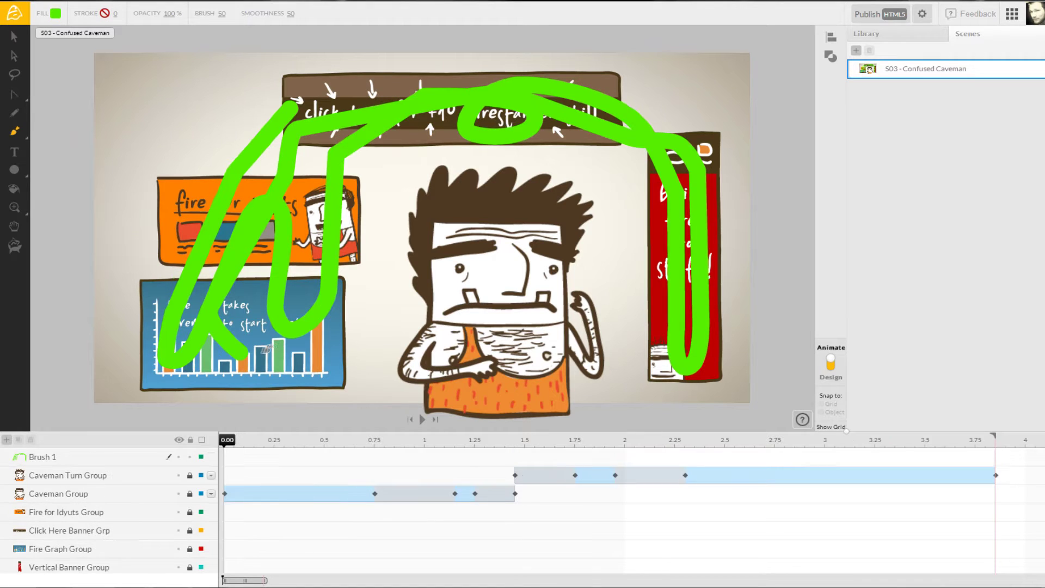
double_click(36, 457)
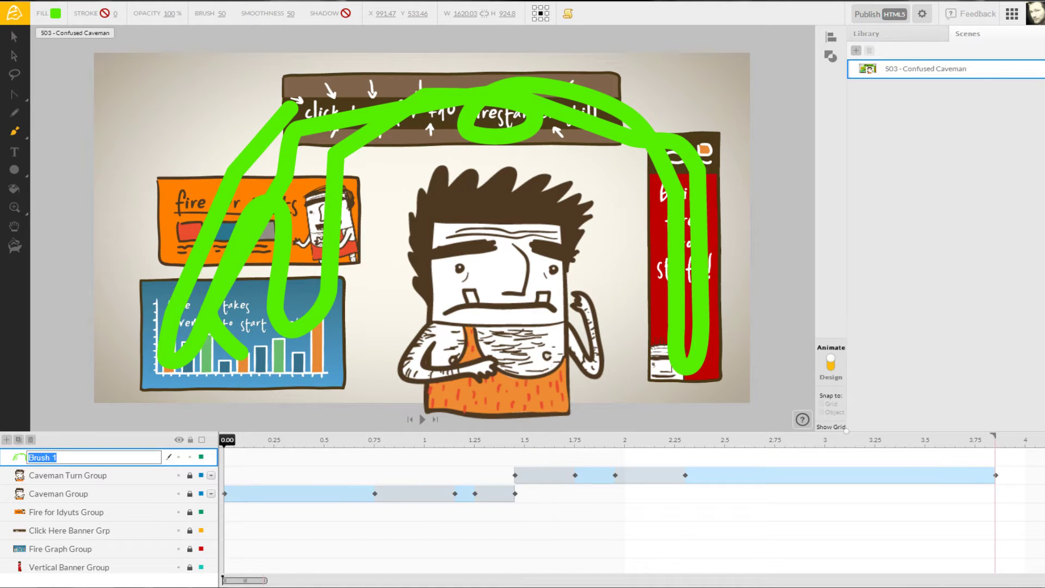
Step: Rename the stroke layer MASK, move it above Fire for Idyuts Group, and make it a mask
type("MASK")
key("Return")
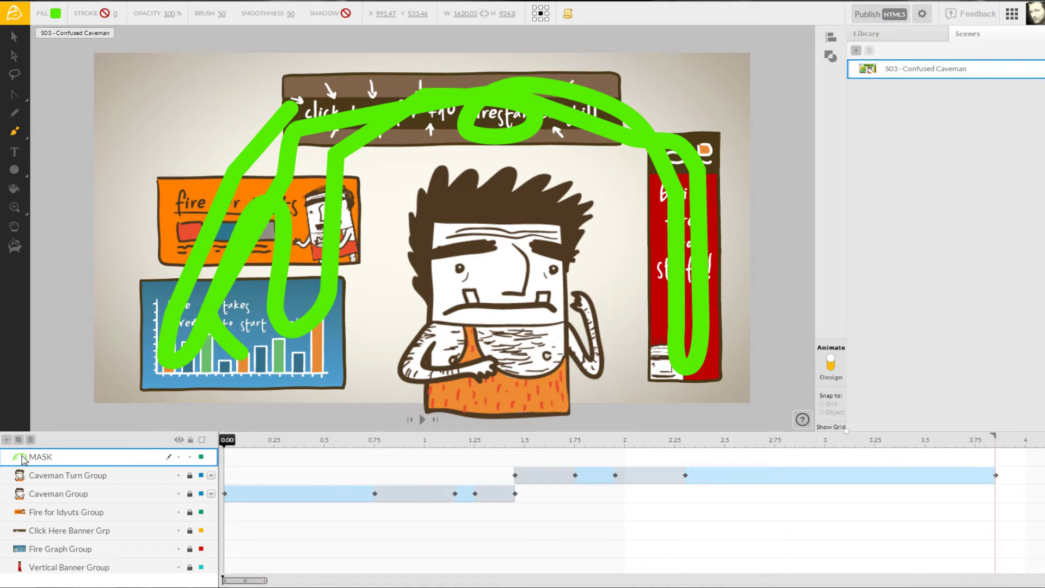
left_click_drag(21, 460, 26, 509)
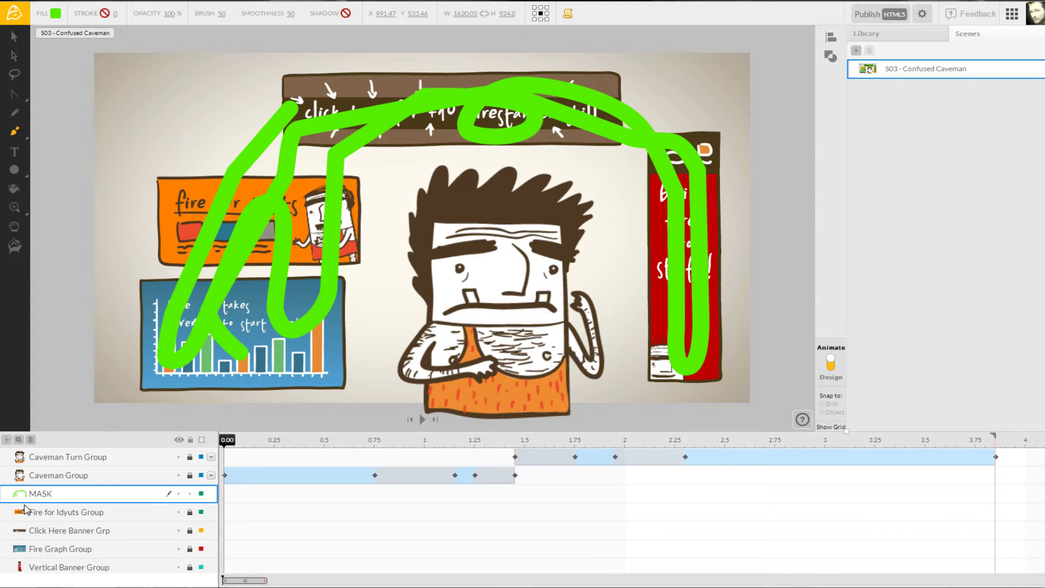
right_click(66, 497)
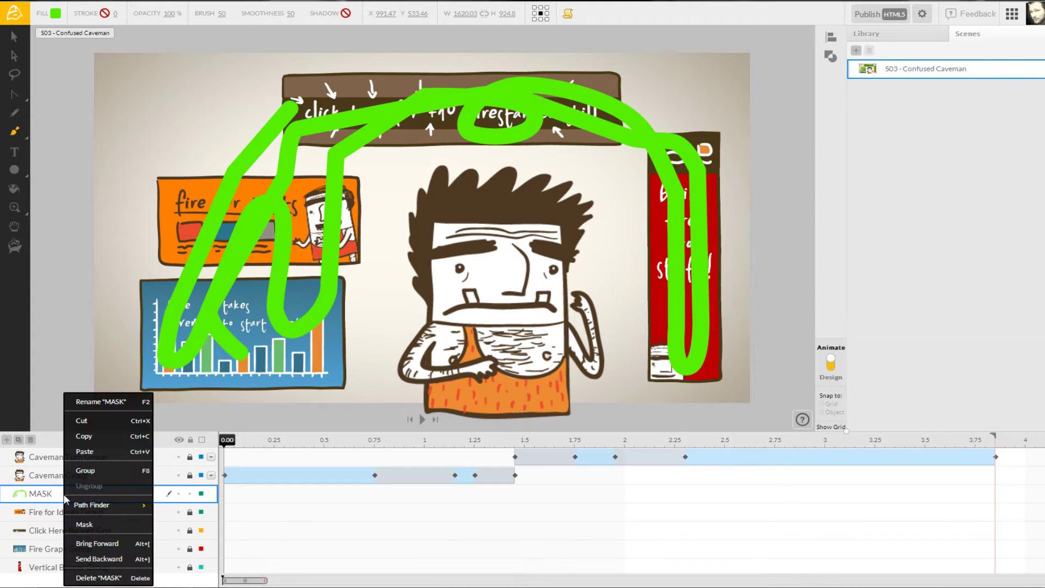
left_click(100, 527)
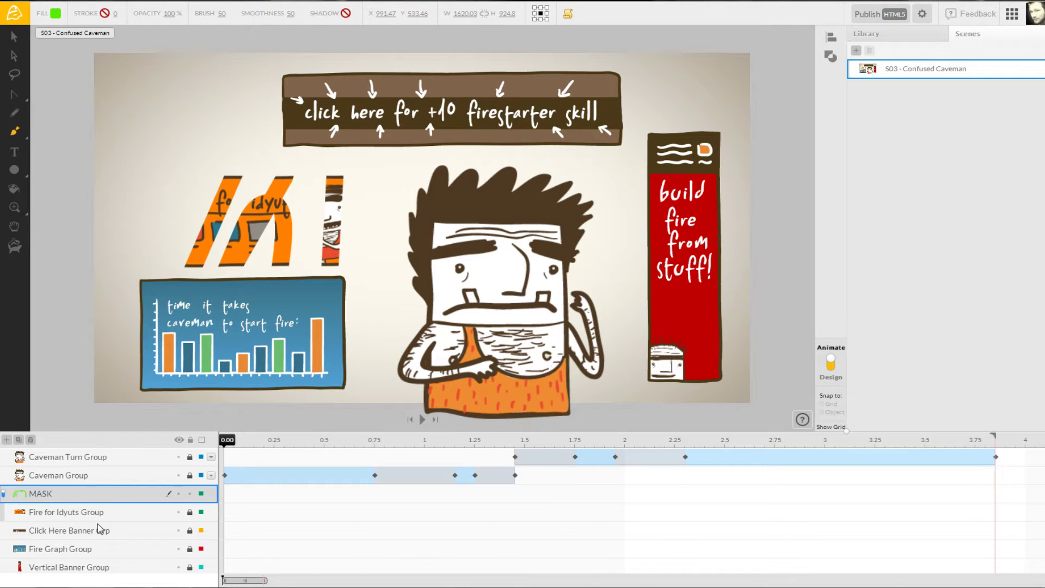
left_click(14, 36)
Step: Shift the mask shape and clip the Click Here Banner, Fire Graph and Vertical Banner groups with it
left_click_drag(211, 241, 195, 227)
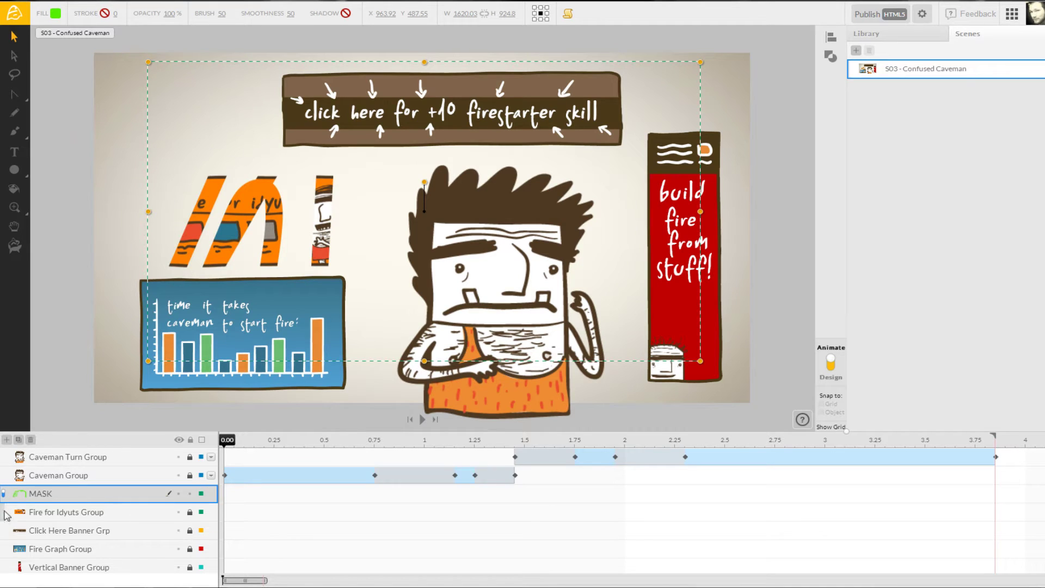
left_click(3, 530)
left_click(3, 548)
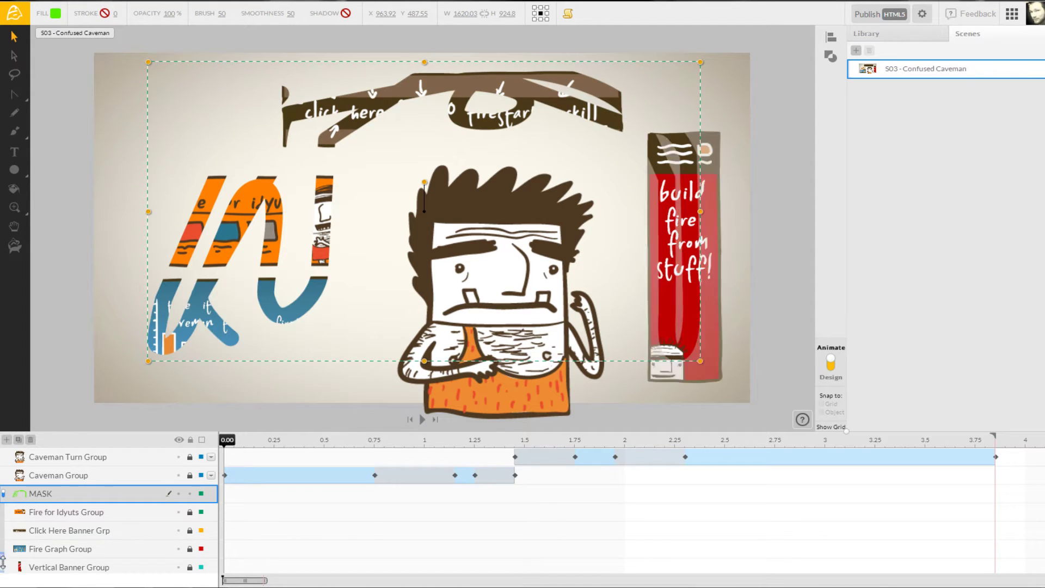
left_click(3, 567)
left_click(16, 567)
scroll(70, 467, "down", 3)
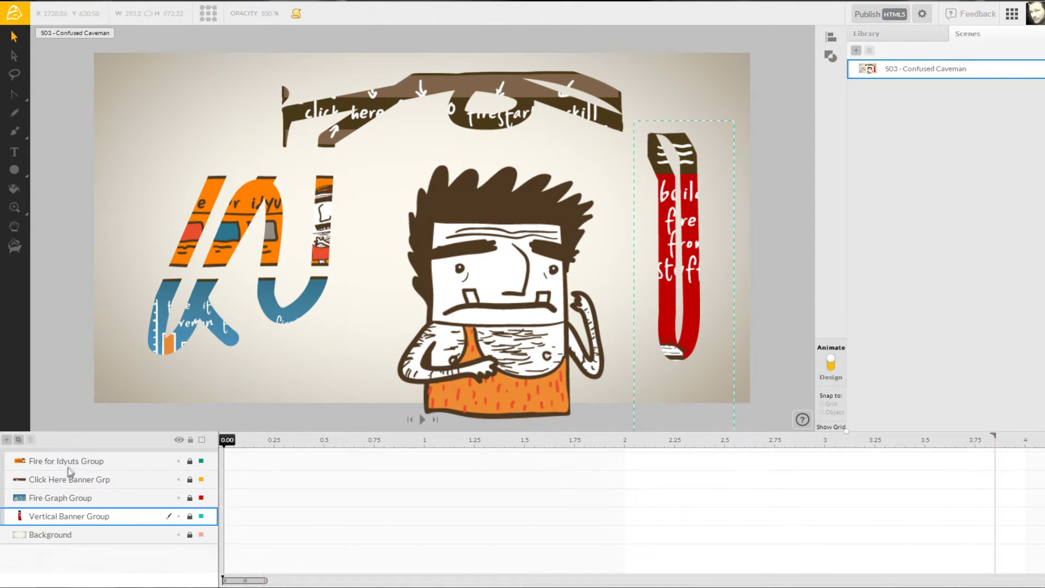
scroll(68, 468, "up", 2)
left_click(60, 477)
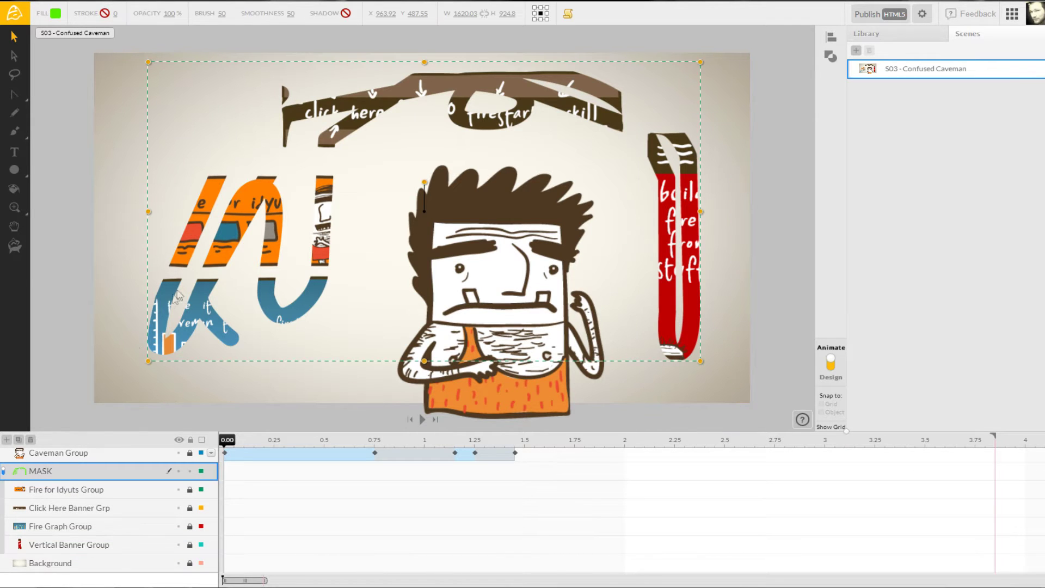
mouse_move(228, 245)
left_mouse_down()
mouse_move(252, 224)
mouse_move(231, 246)
left_mouse_up()
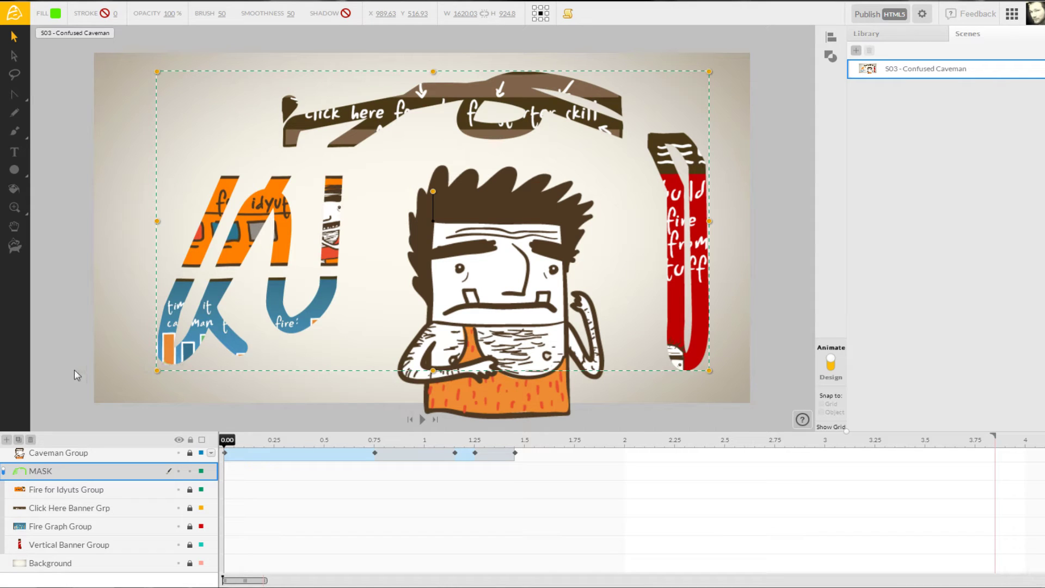
Step: Toggle the mask off and on twice to compare, then delete the MASK layer
left_click(4, 471)
left_click(4, 471)
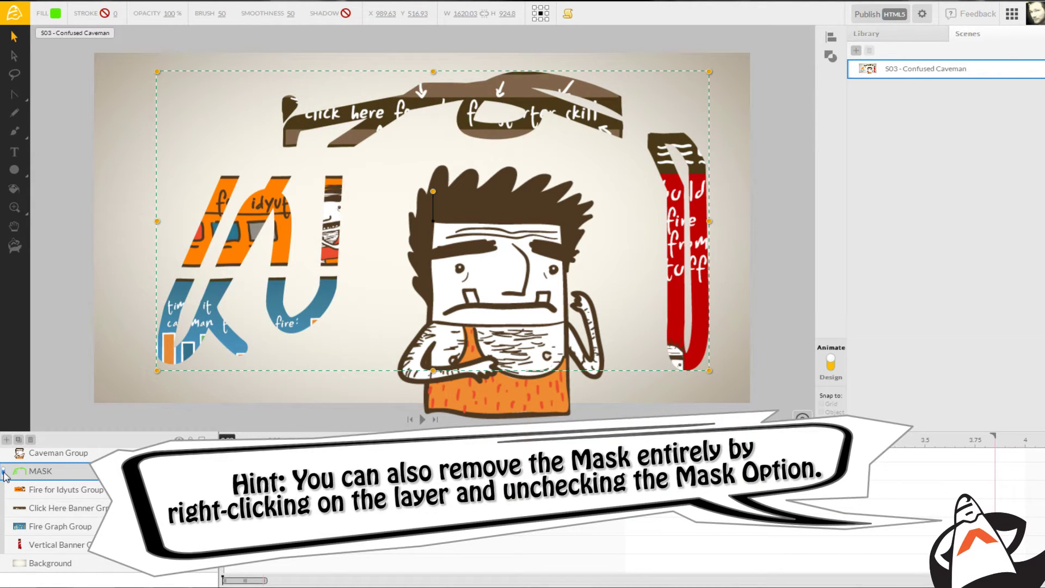
left_click(4, 471)
left_click(4, 471)
left_click(31, 440)
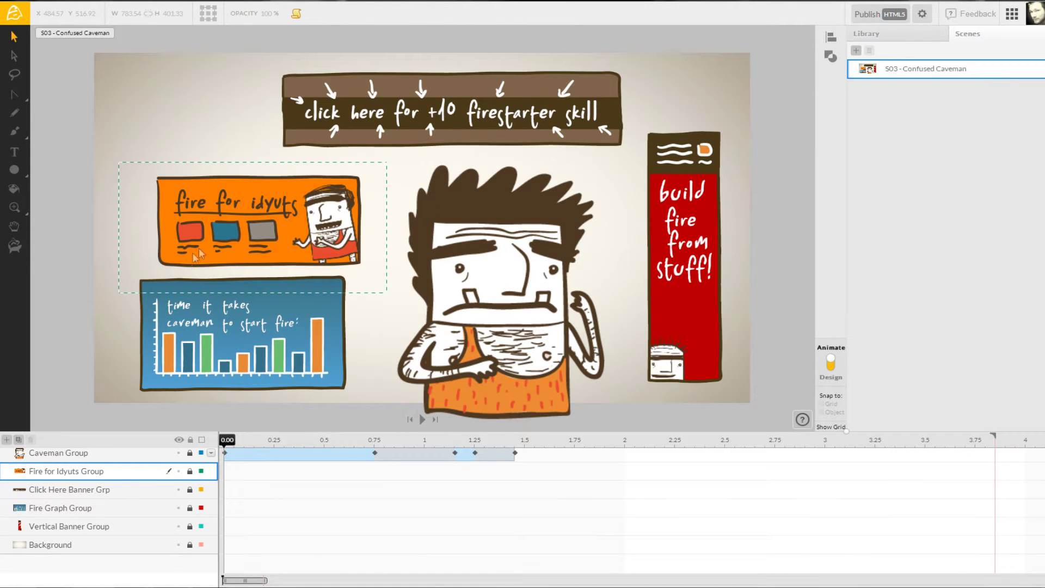
key("Escape")
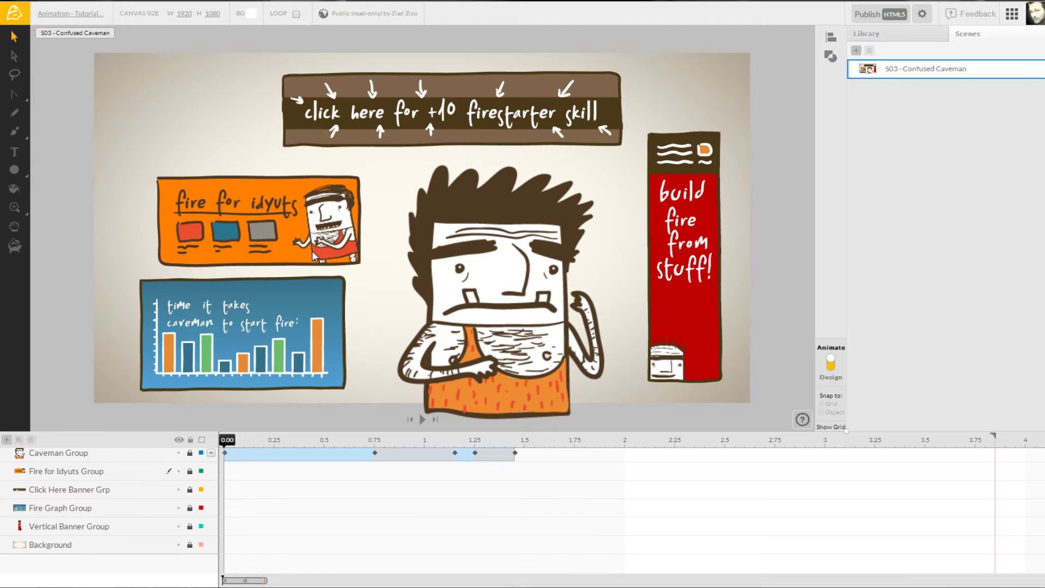
left_click(190, 472)
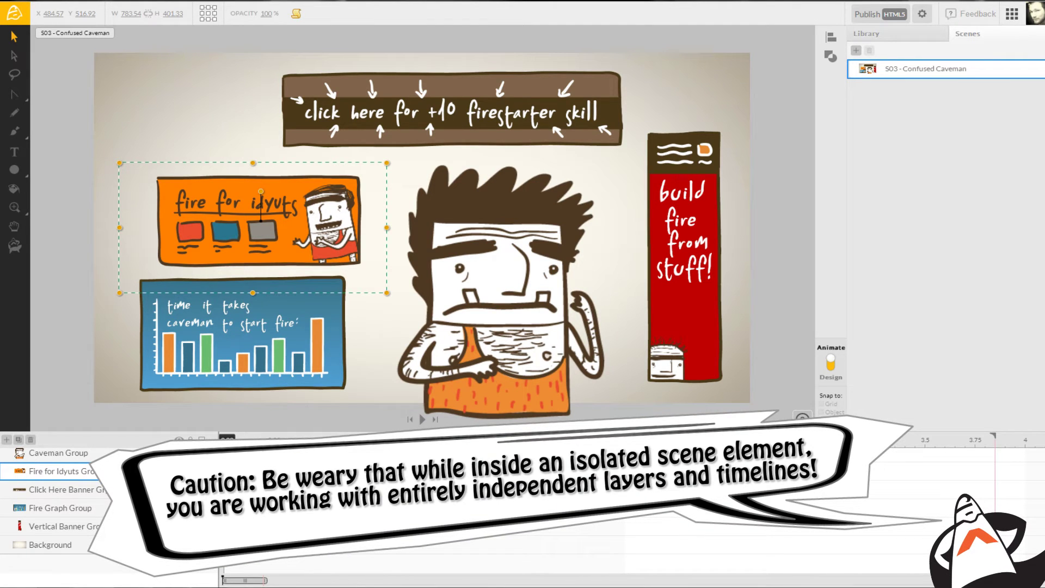
double_click(21, 473)
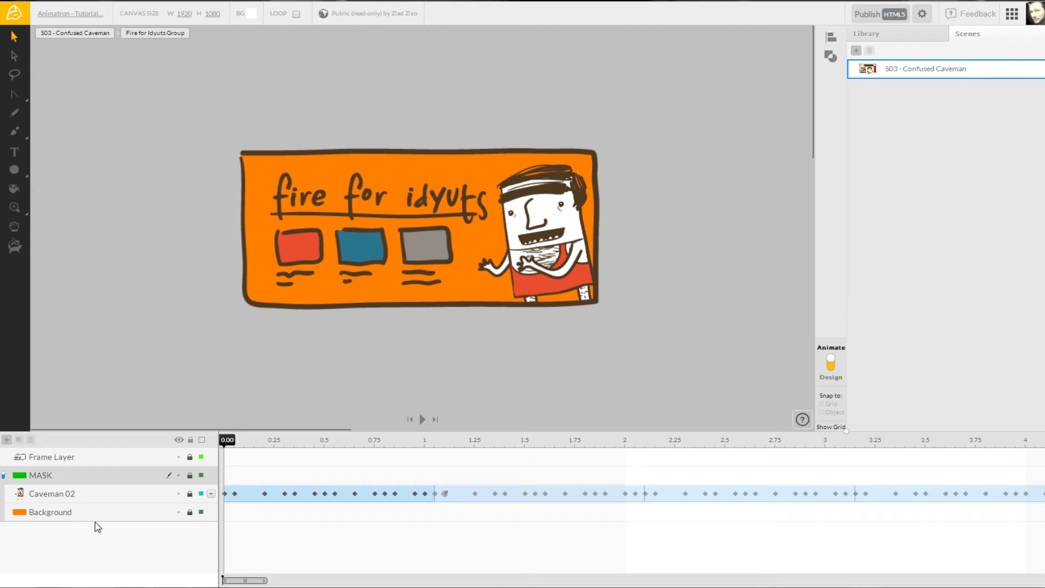
Step: Select the group's green MASK rectangle, scrub to about 1.70 s, and show the Library's fire assets
left_click(7, 477)
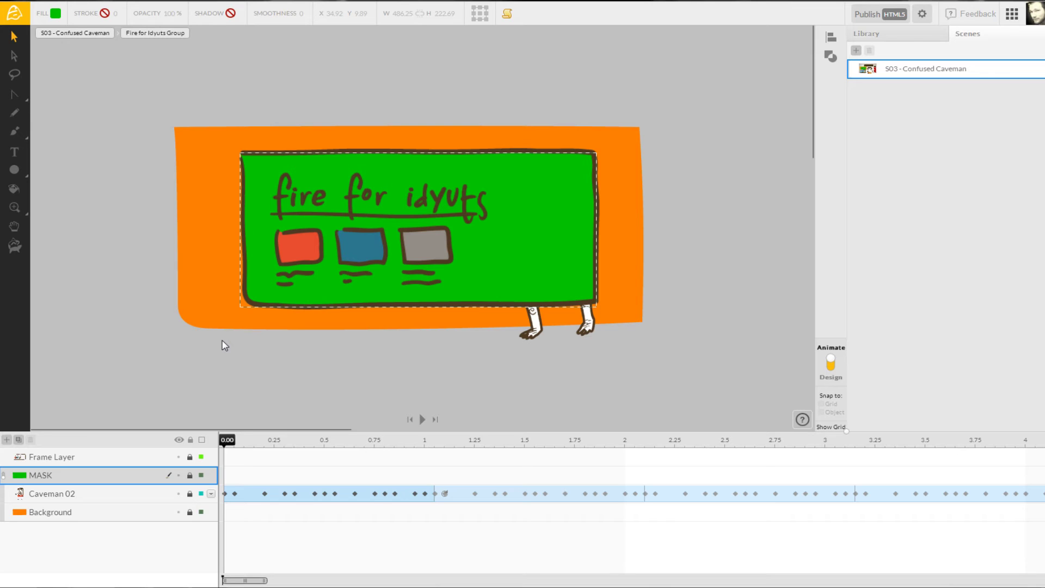
mouse_move(226, 440)
left_mouse_down()
mouse_move(564, 447)
mouse_move(224, 443)
left_mouse_up()
left_click(871, 37)
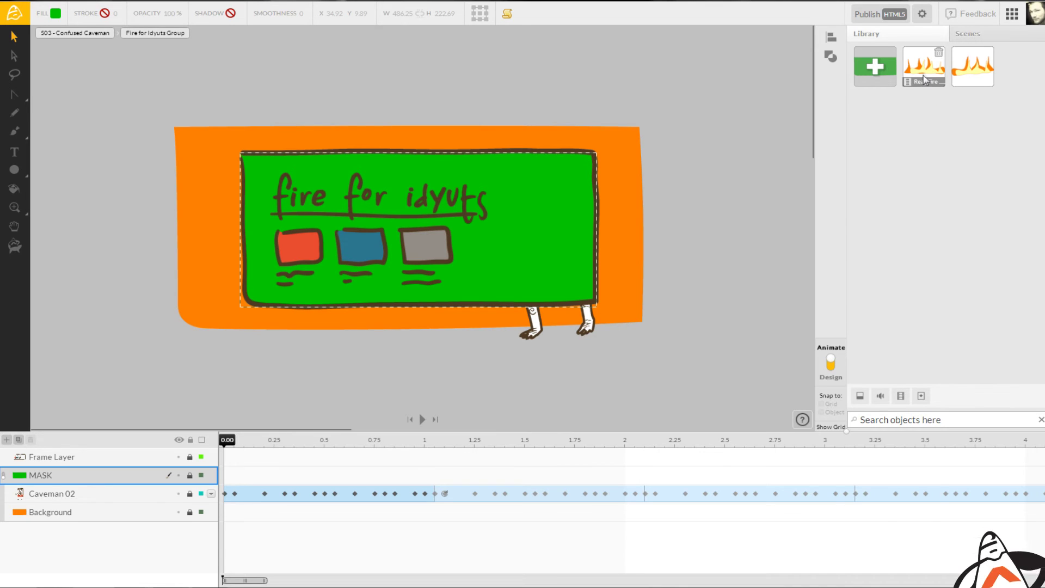
Step: Drop Real_Fire 02 onto the sign, resize it to fit, stack it above Background, and clip it with MASK
left_click_drag(925, 83, 454, 225)
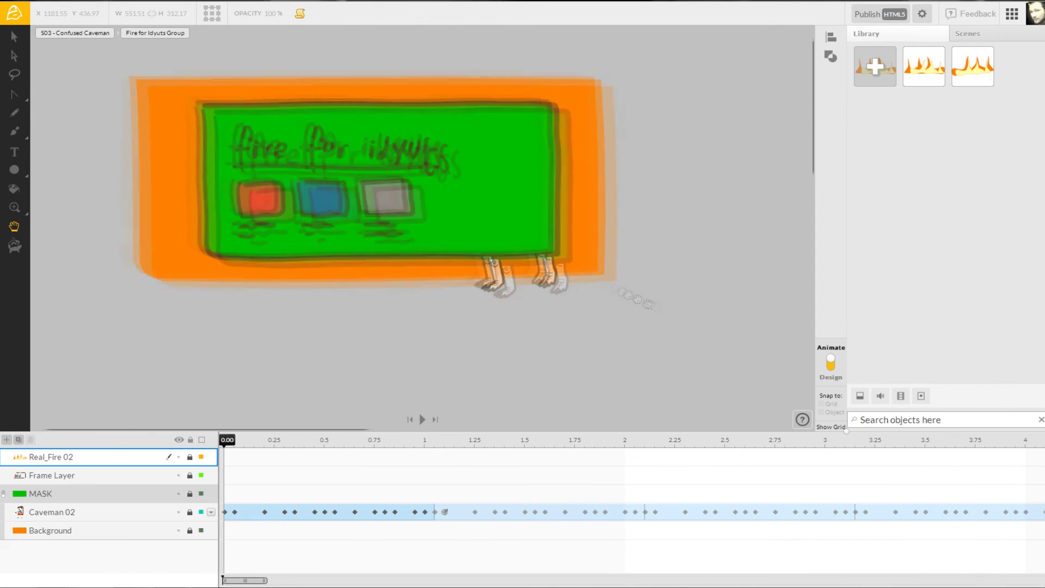
left_click(527, 248)
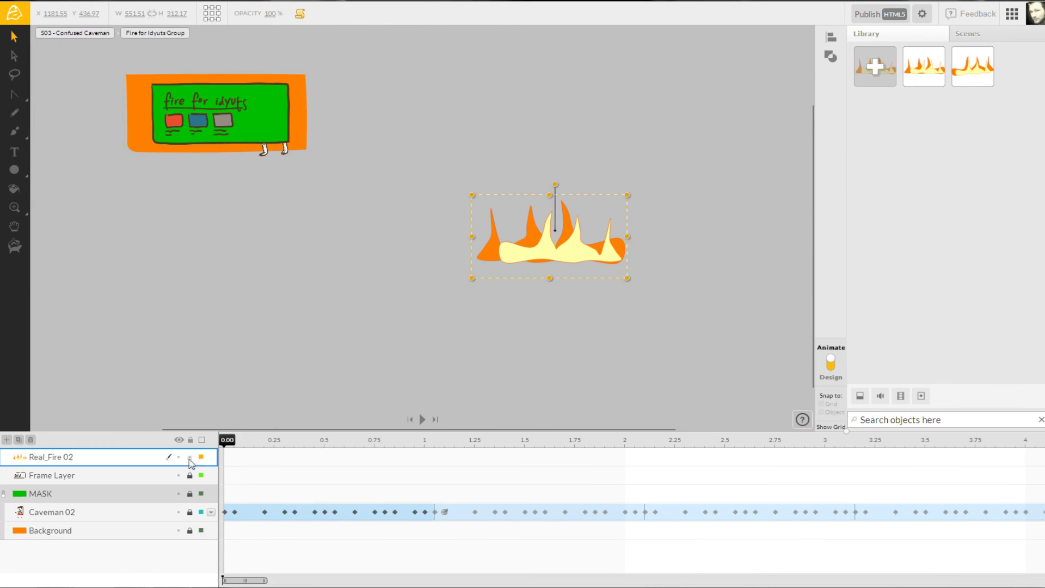
left_click_drag(527, 248, 190, 131)
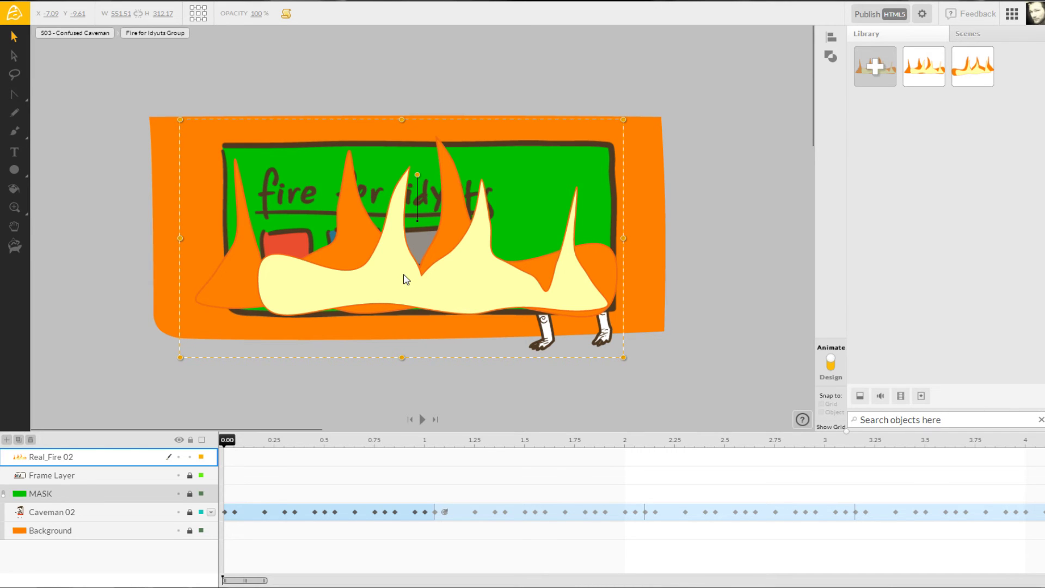
left_click_drag(624, 119, 622, 132)
left_click_drag(502, 291, 517, 300)
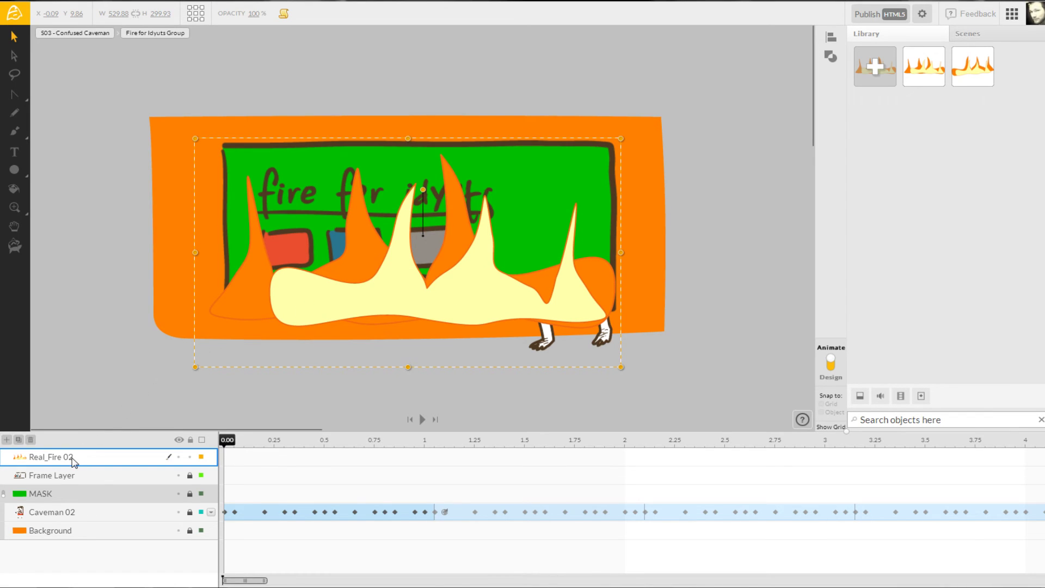
left_click_drag(71, 458, 71, 523)
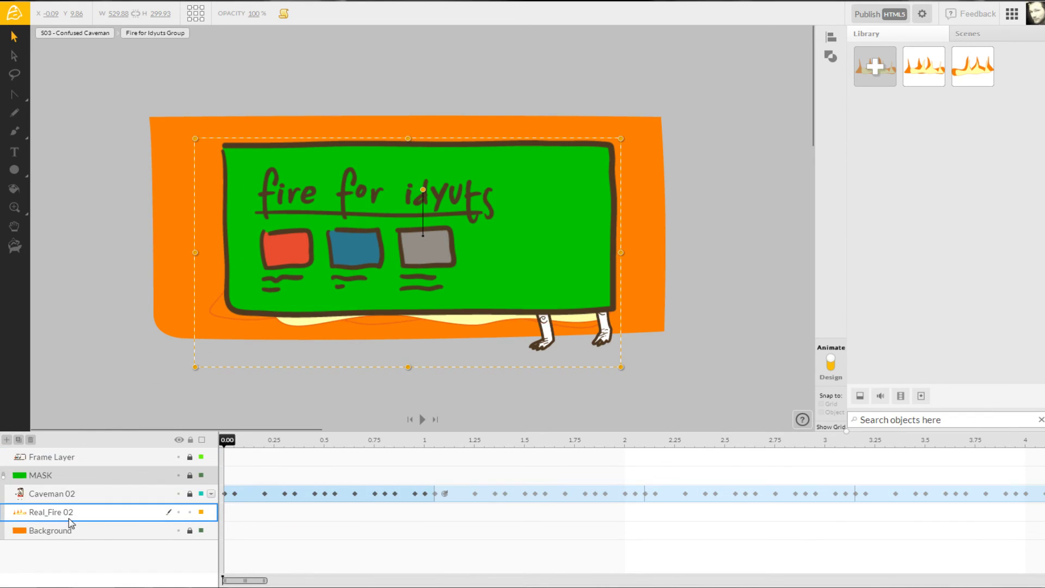
left_click(5, 477)
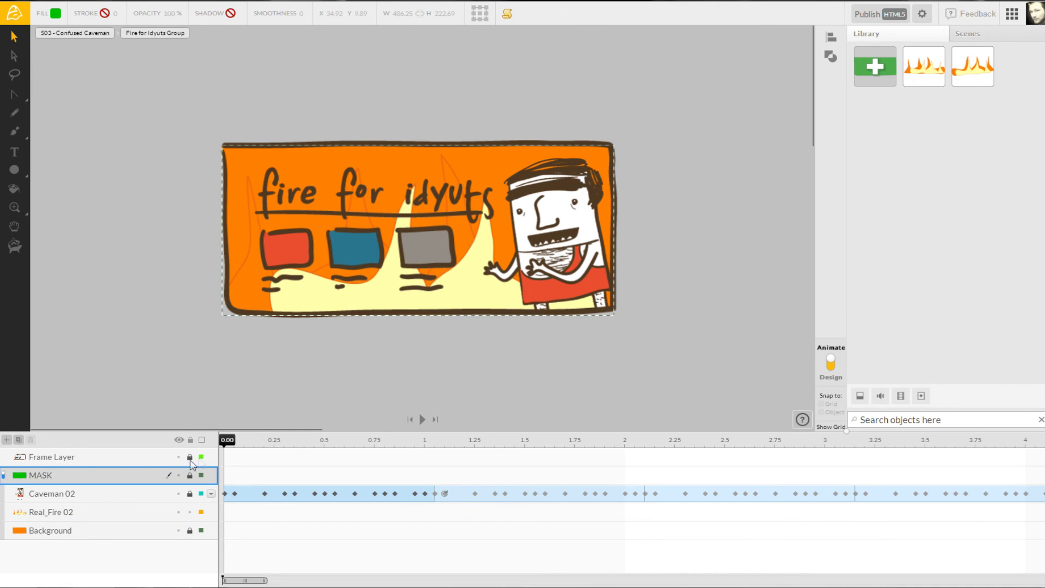
Step: Preview the masked fire, select the Real_Fire 02 layer, and return to the full scene
mouse_move(227, 440)
left_mouse_down()
mouse_move(529, 439)
mouse_move(223, 440)
left_mouse_up()
left_click(191, 514)
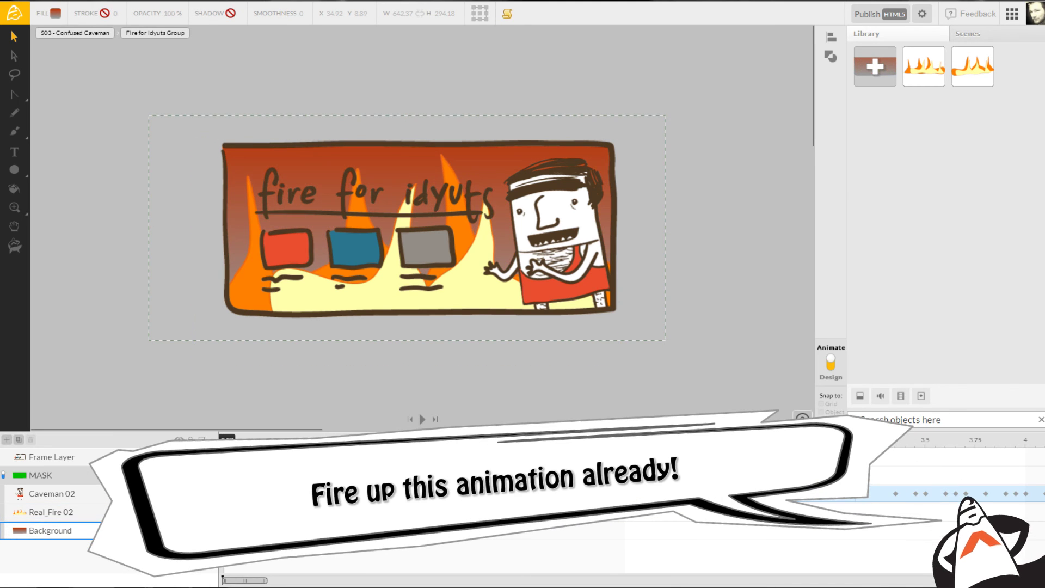
left_click(96, 34)
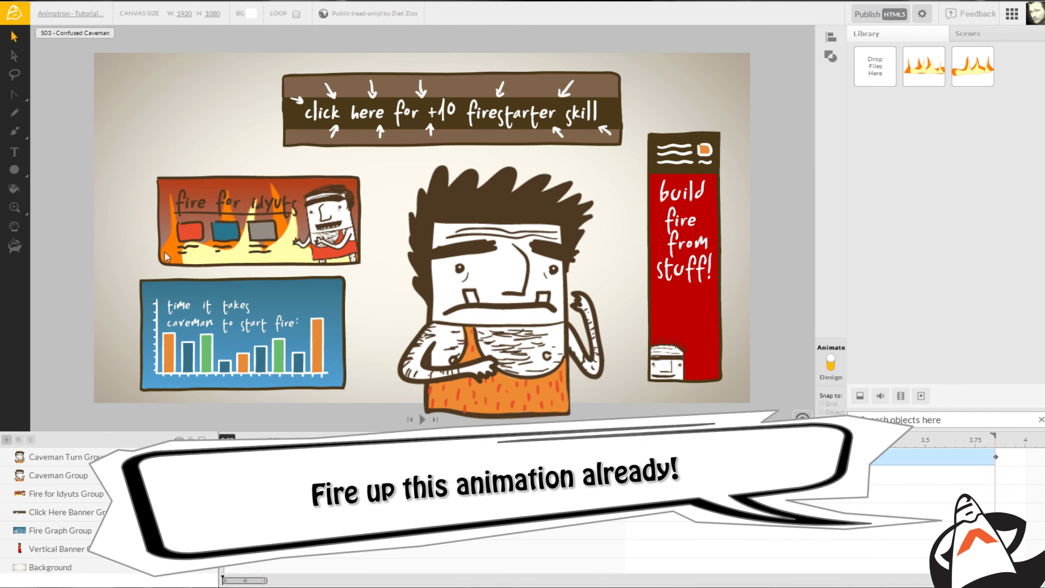